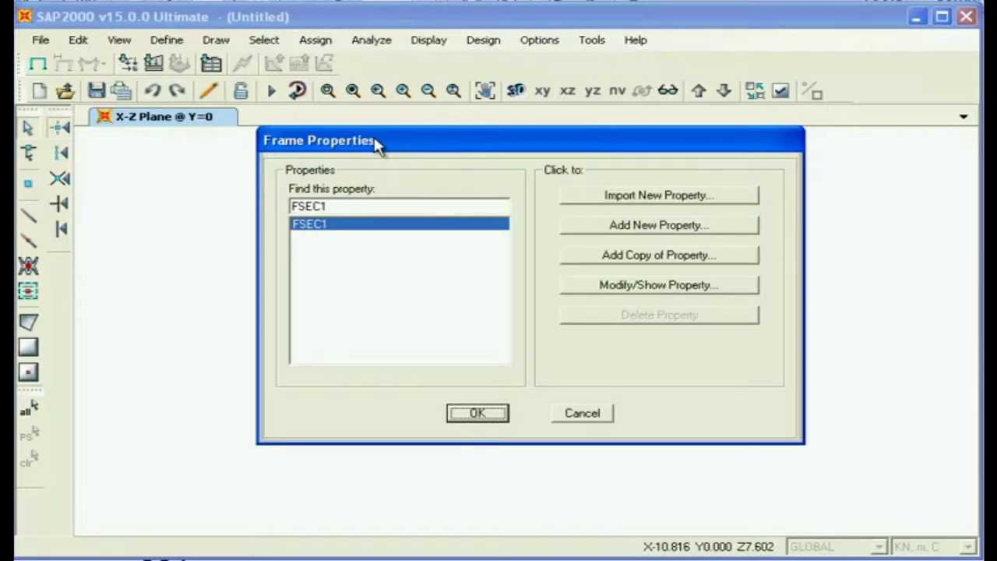
pyautogui.click(621, 226)
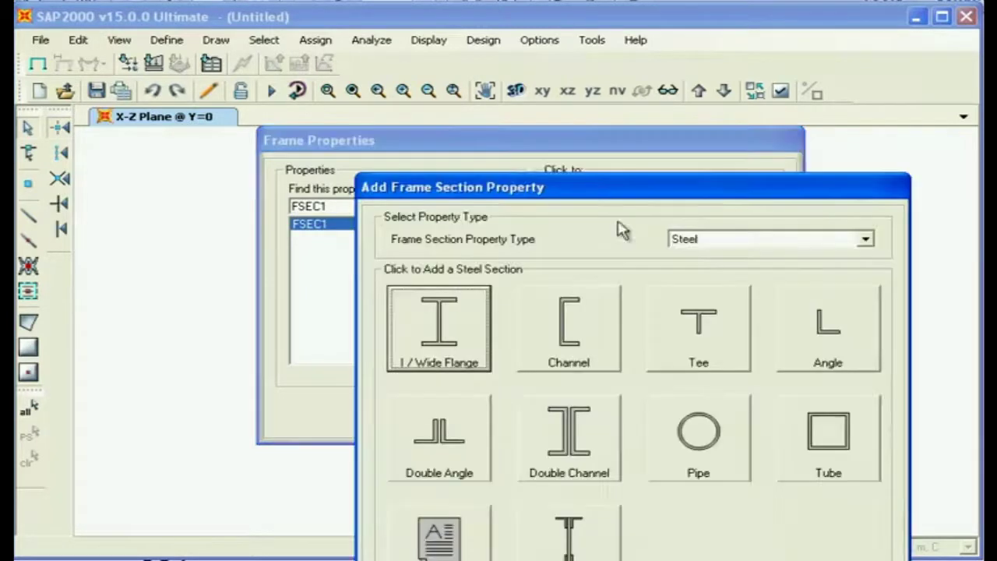
pyautogui.moveTo(523, 190); pyautogui.dragTo(360, 25)
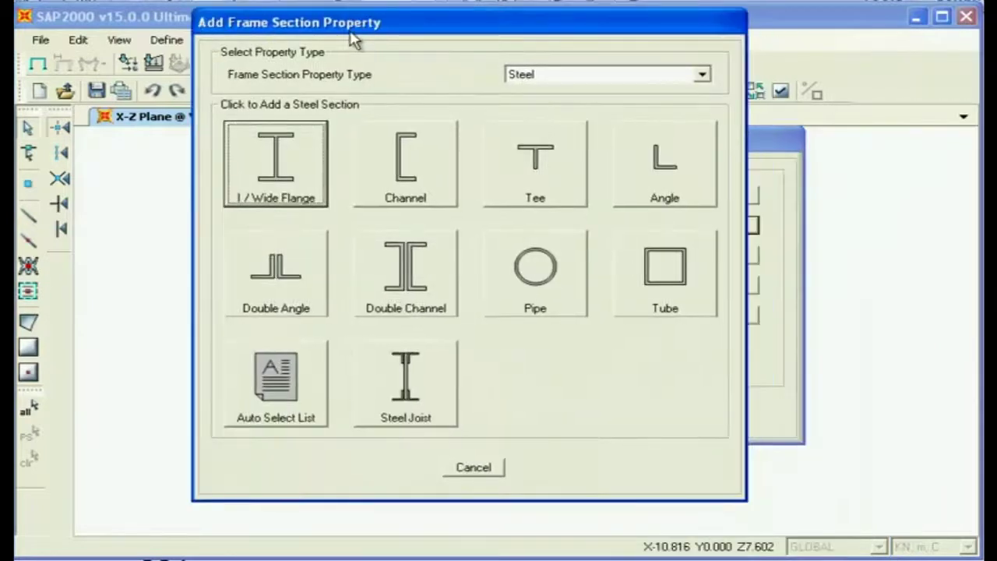
pyautogui.click(704, 75)
pyautogui.click(705, 74)
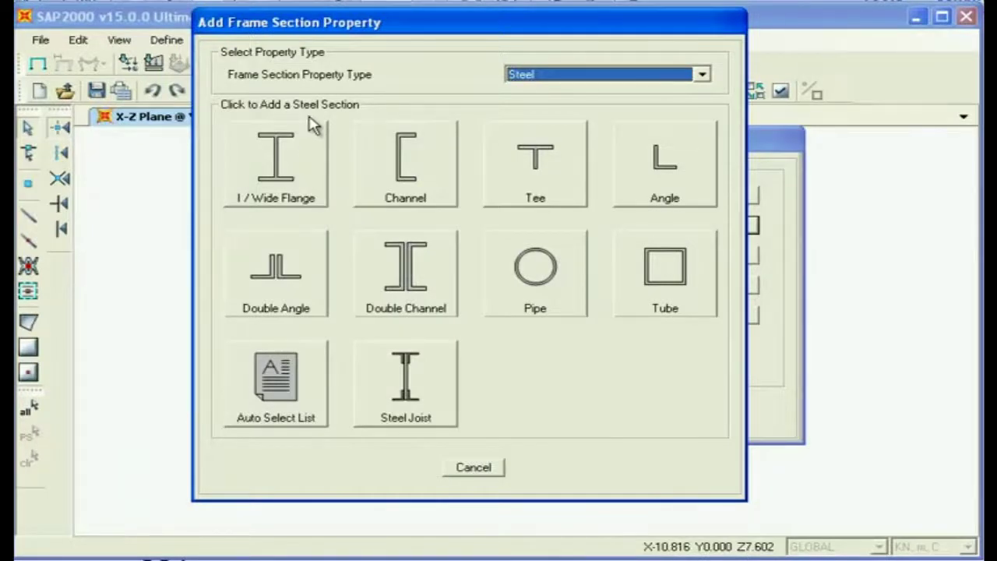
pyautogui.click(294, 161)
pyautogui.moveTo(608, 217); pyautogui.dragTo(427, 93)
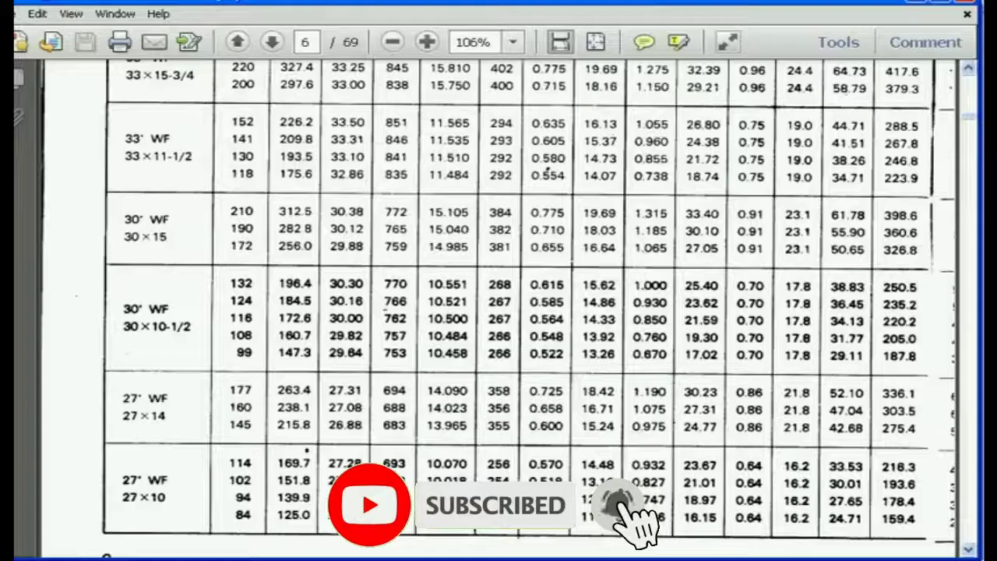
# Step: Examine the wide flange dimensions in the PDF section table, and return to cancel the new section definition
pyautogui.scroll(5, 413, 335)
pyautogui.scroll(3, 421, 356)
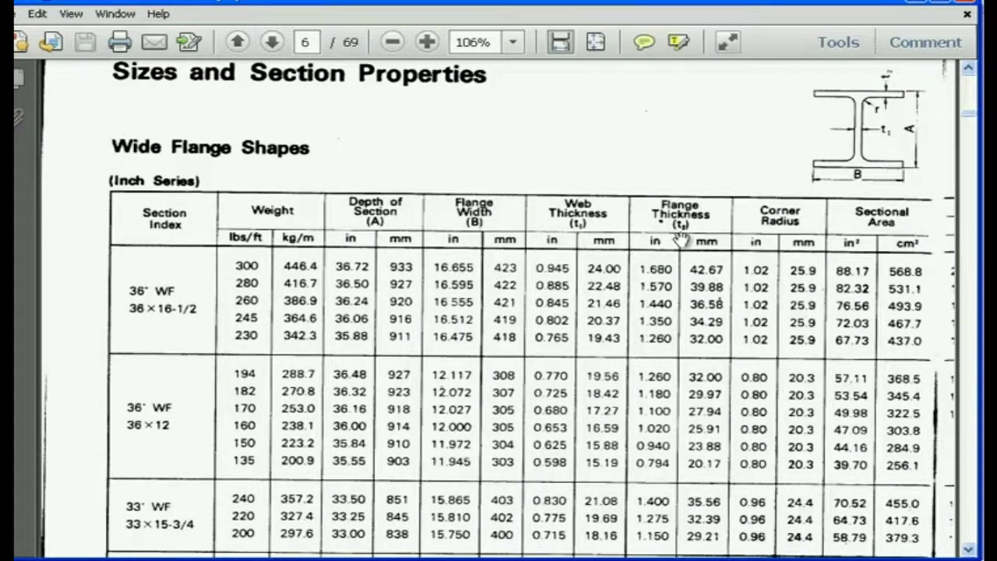
pyautogui.moveTo(491, 402); pyautogui.dragTo(458, 230)
pyautogui.moveTo(516, 359); pyautogui.dragTo(459, 273)
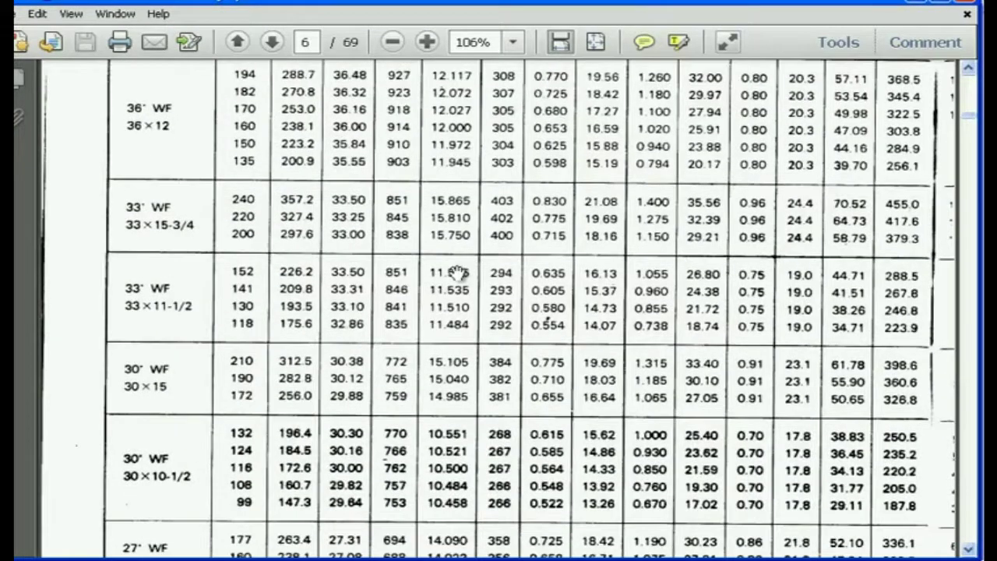
pyautogui.click(913, 3)
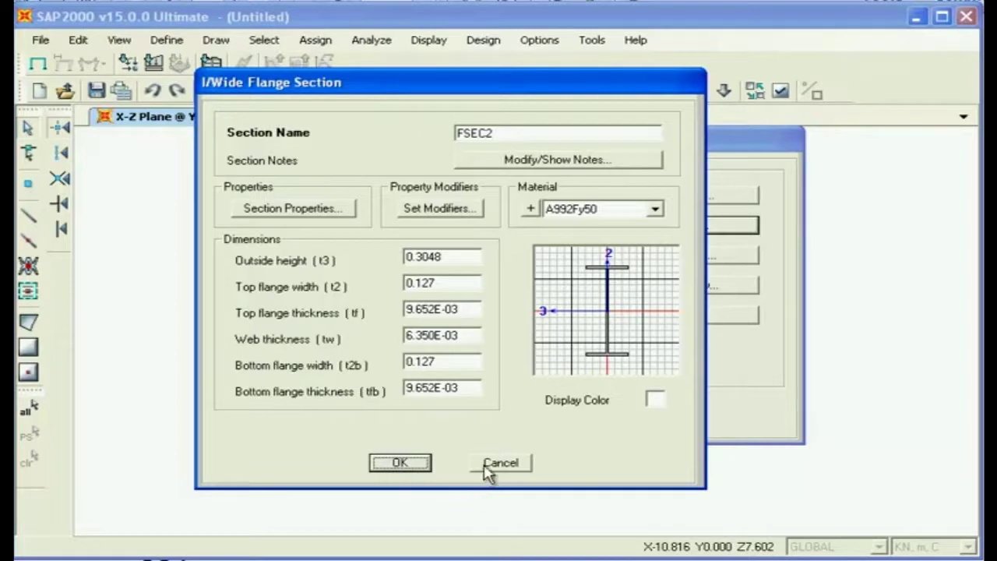
pyautogui.click(524, 465)
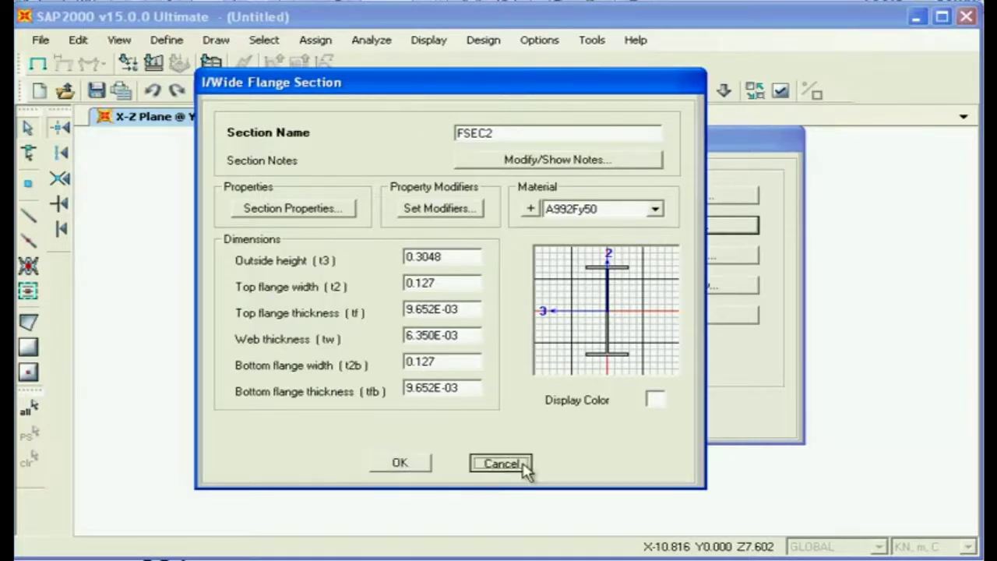
pyautogui.click(452, 284)
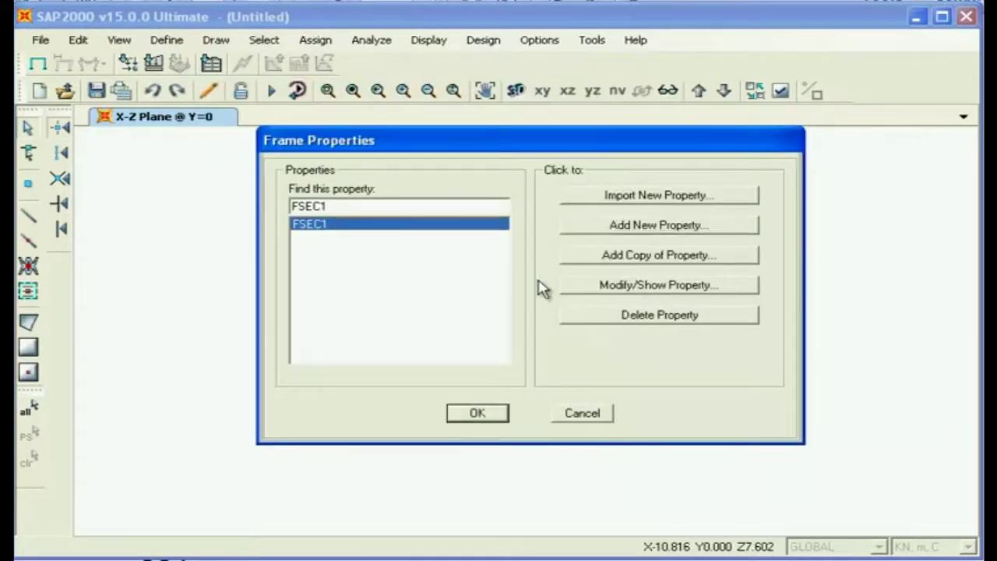
# Step: Start importing a steel I/Wide Flange frame section and pick AISC.PRO as the section property file
pyautogui.click(637, 203)
pyautogui.moveTo(618, 200); pyautogui.dragTo(496, 60)
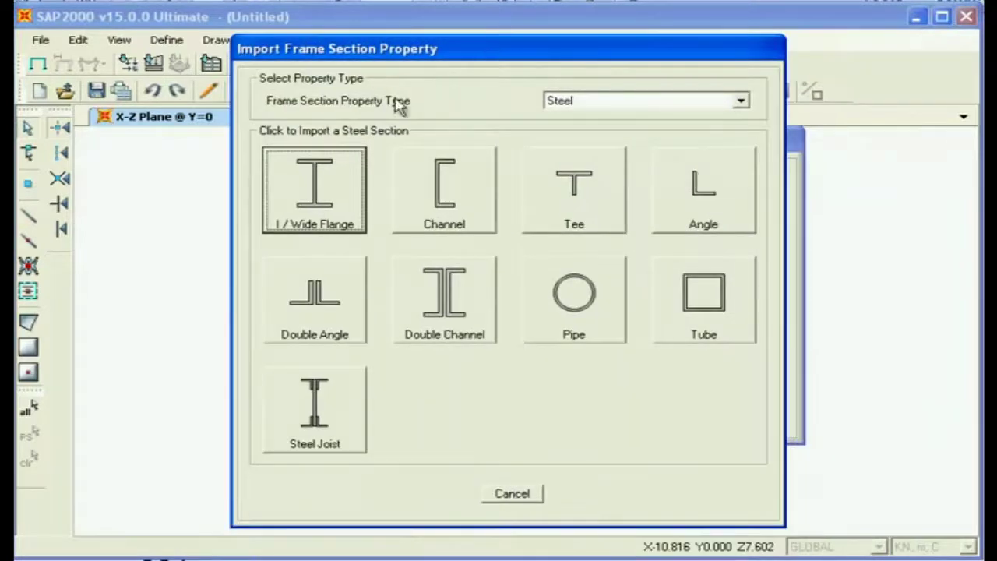
pyautogui.click(744, 102)
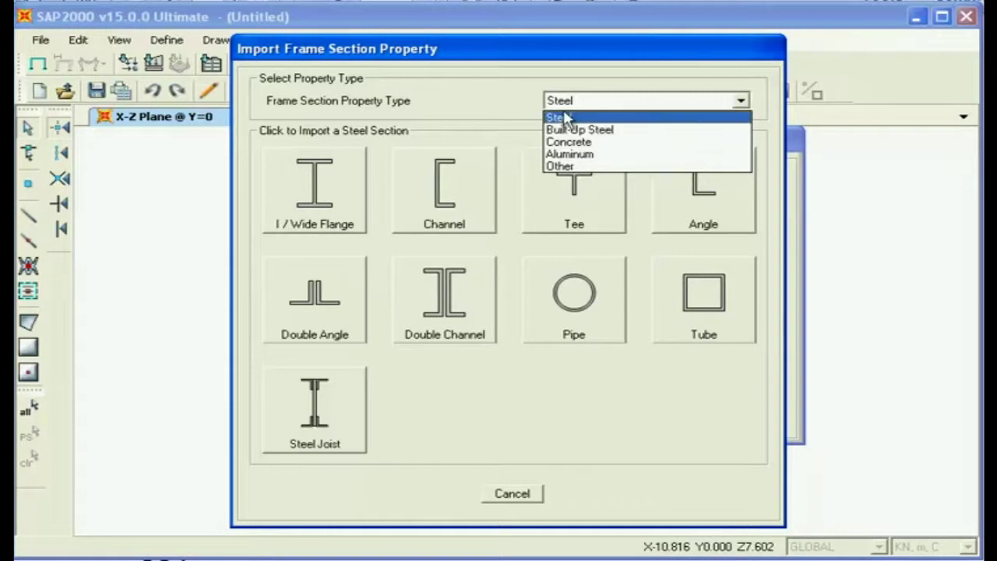
pyautogui.click(581, 119)
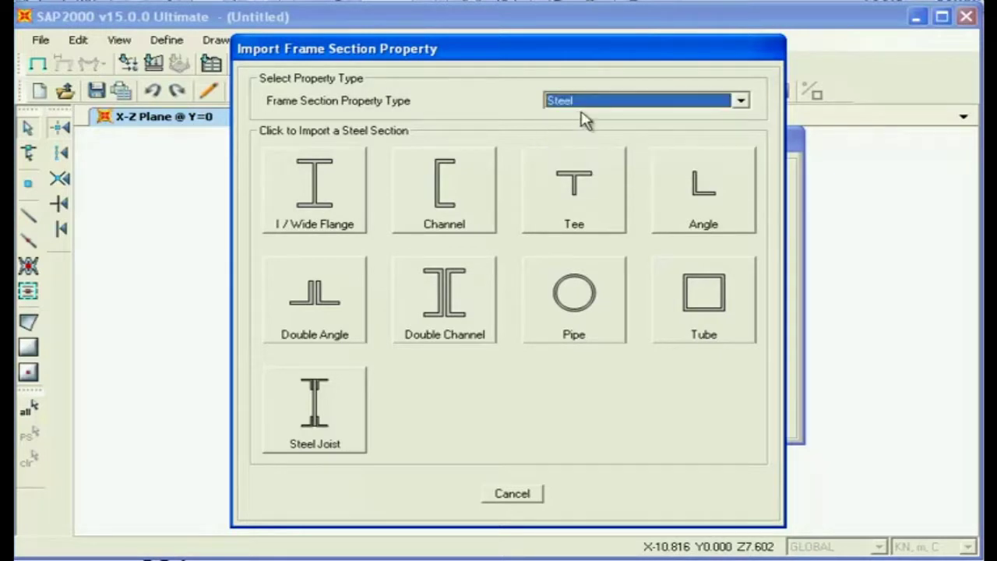
pyautogui.click(314, 200)
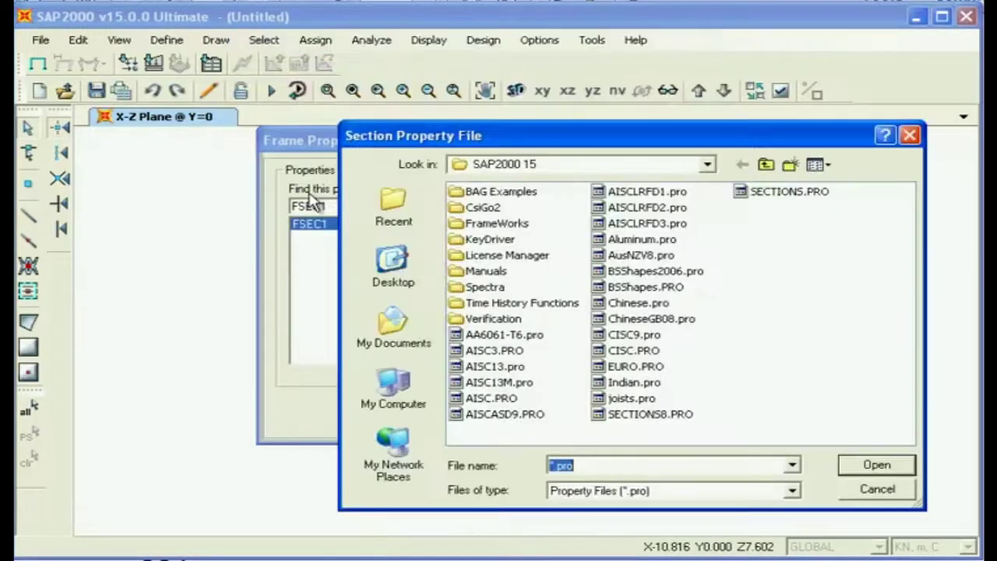
pyautogui.moveTo(470, 137); pyautogui.dragTo(364, 80)
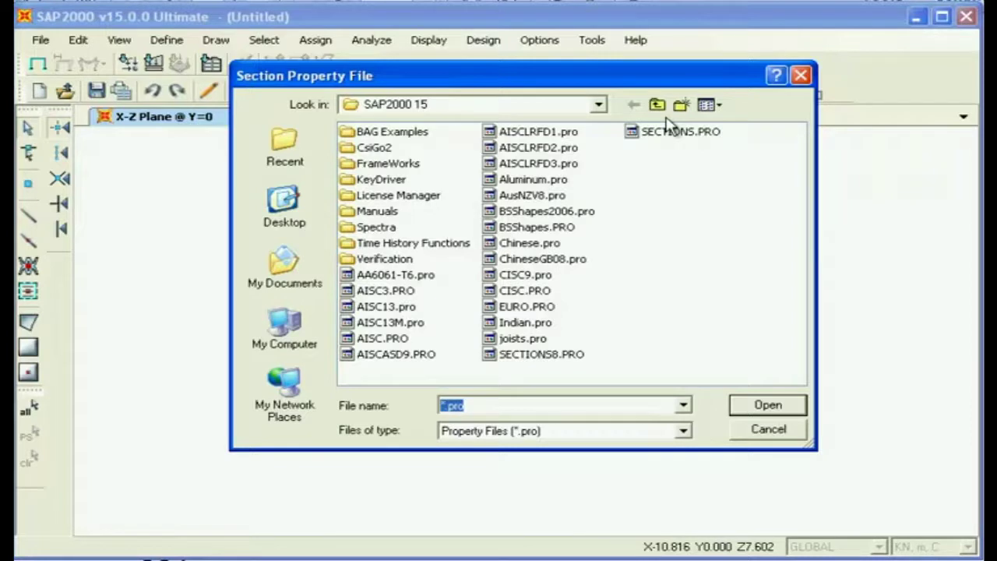
pyautogui.click(374, 340)
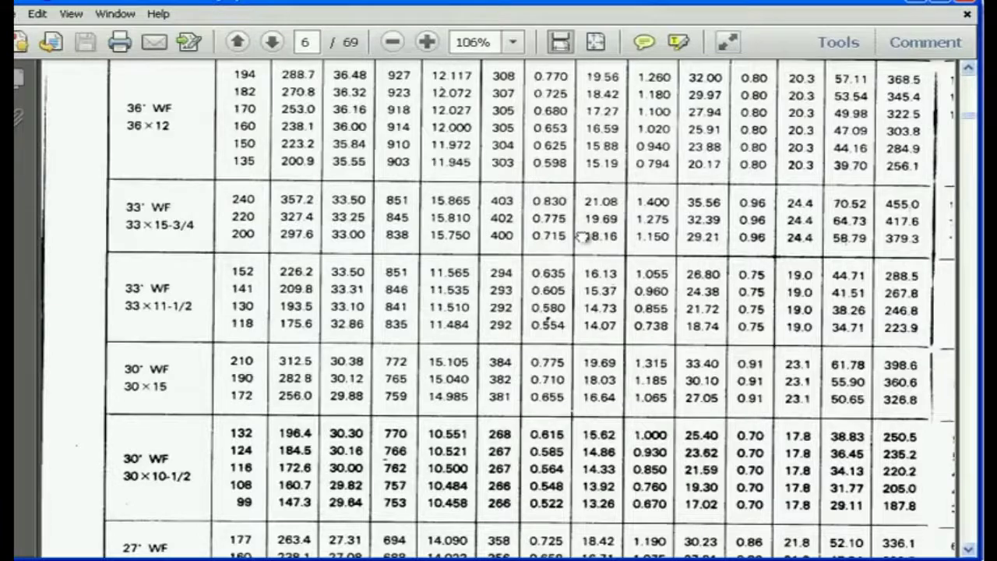
# Step: Look through the section indexes and weights in the PDF wide flange table, and return to the section property file selection
pyautogui.scroll(3, 571, 322)
pyautogui.scroll(3, 571, 323)
pyautogui.scroll(-9, 561, 281)
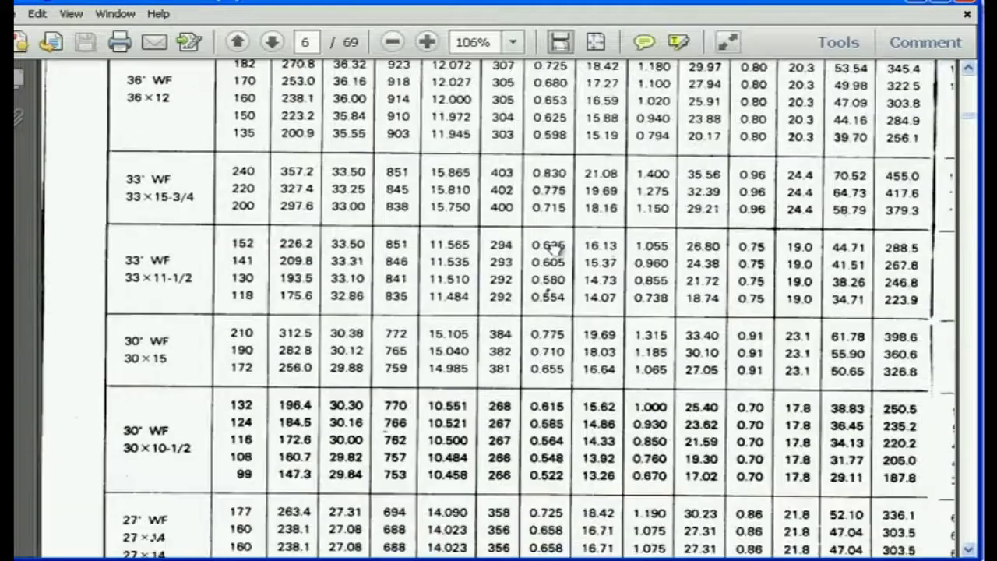
pyautogui.scroll(-2, 549, 228)
pyautogui.scroll(6, 481, 371)
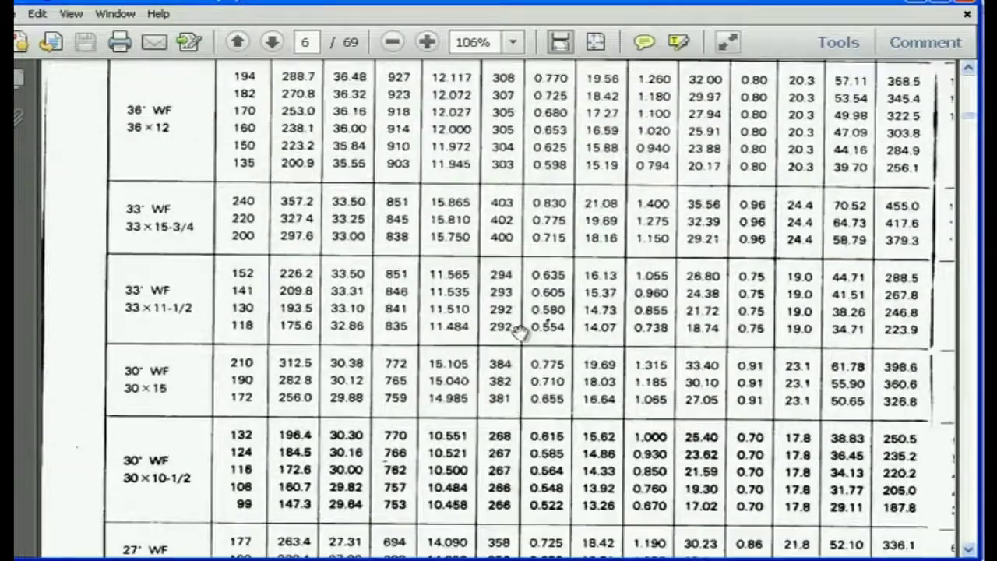
pyautogui.scroll(2, 481, 371)
pyautogui.scroll(-4, 477, 452)
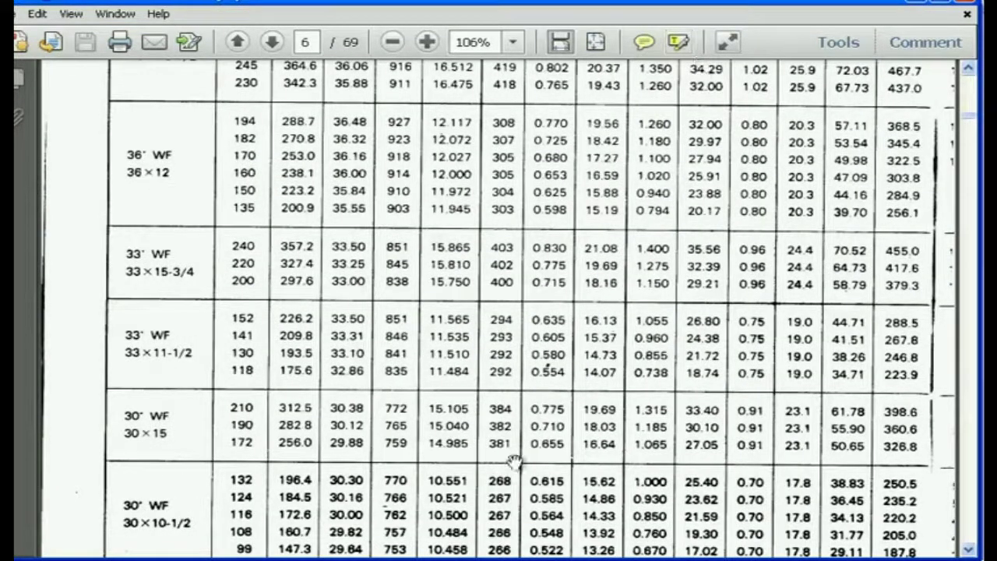
pyautogui.click(917, 6)
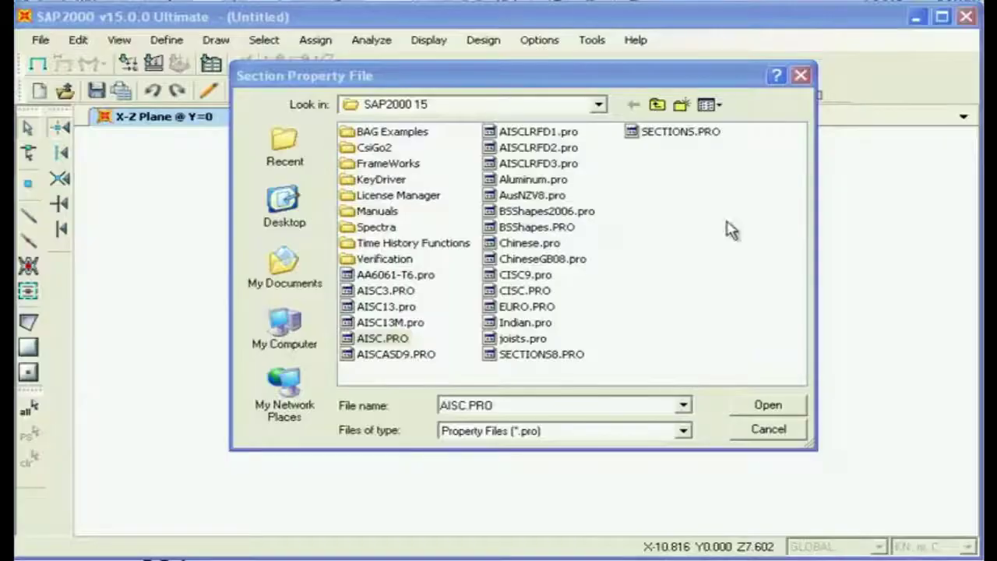
# Step: Open the AISC.PRO property file and select the W30X99 section for import
pyautogui.click(386, 340)
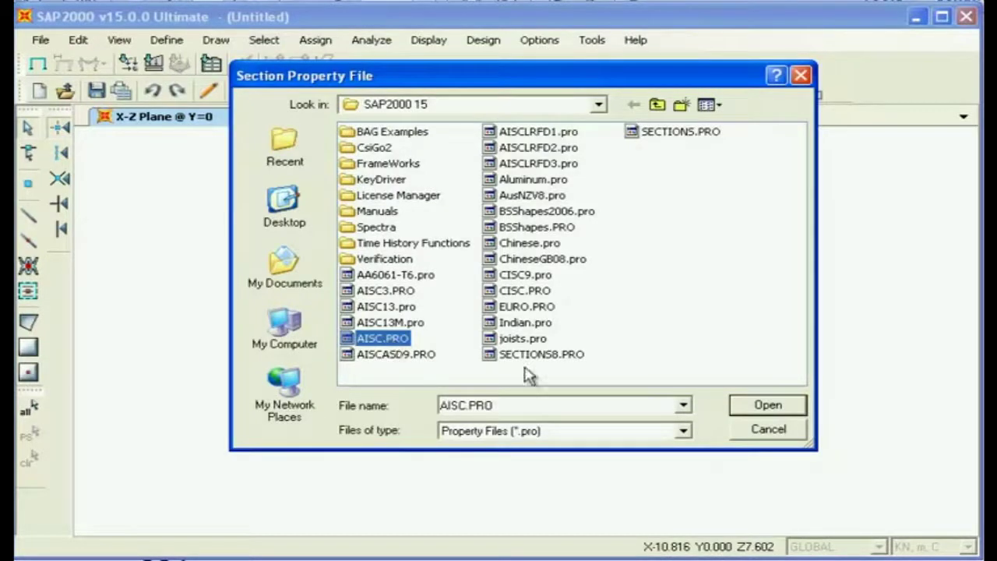
pyautogui.click(751, 409)
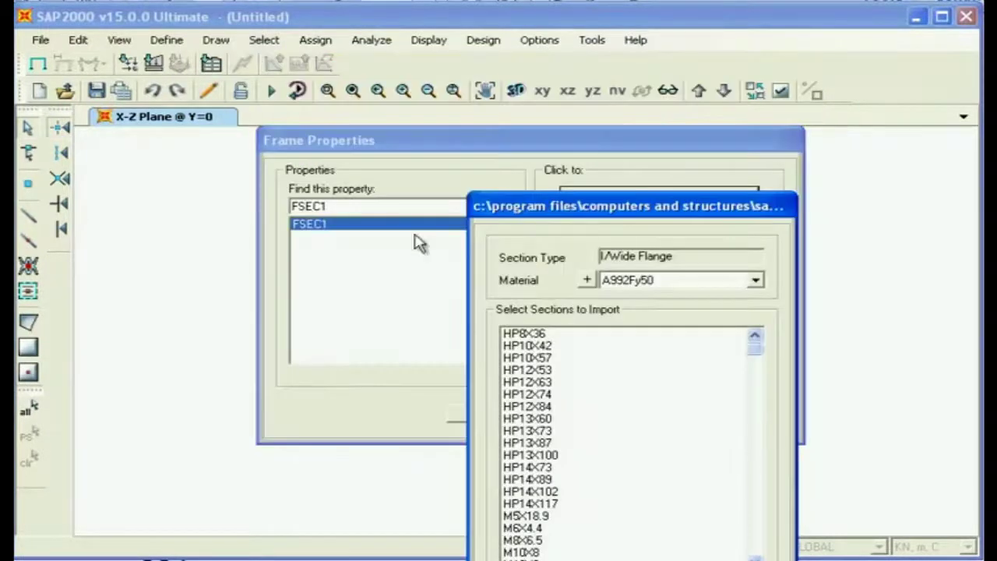
pyautogui.moveTo(522, 217); pyautogui.dragTo(344, 83)
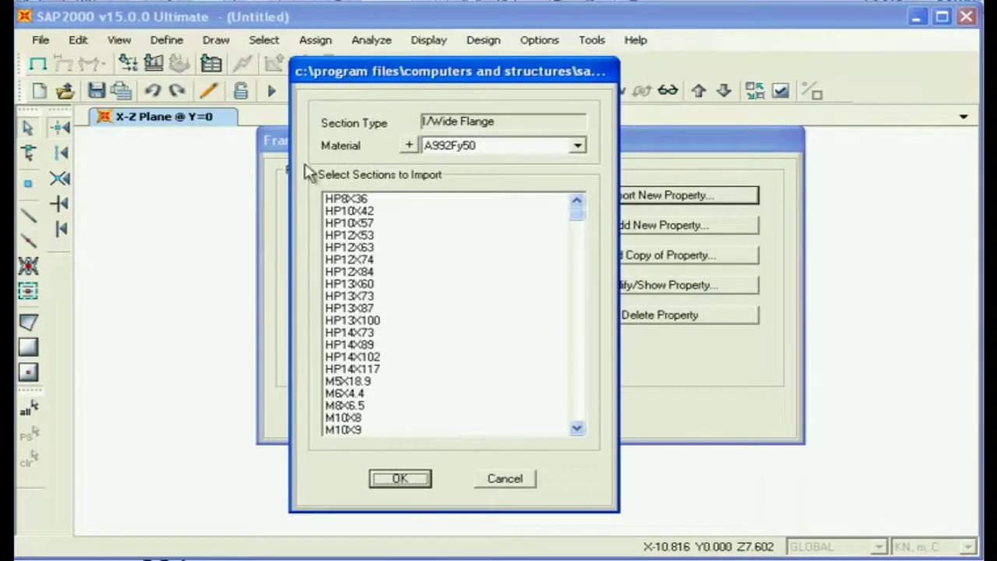
pyautogui.moveTo(576, 224)
pyautogui.mouseDown()
pyautogui.moveTo(583, 417)
pyautogui.moveTo(571, 212)
pyautogui.mouseUp()
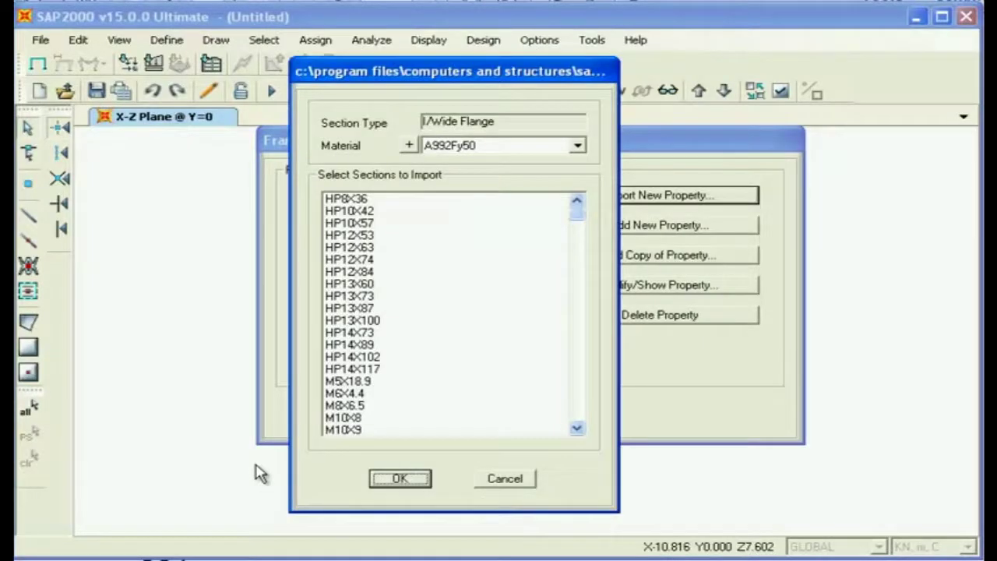
pyautogui.moveTo(577, 223); pyautogui.dragTo(576, 377)
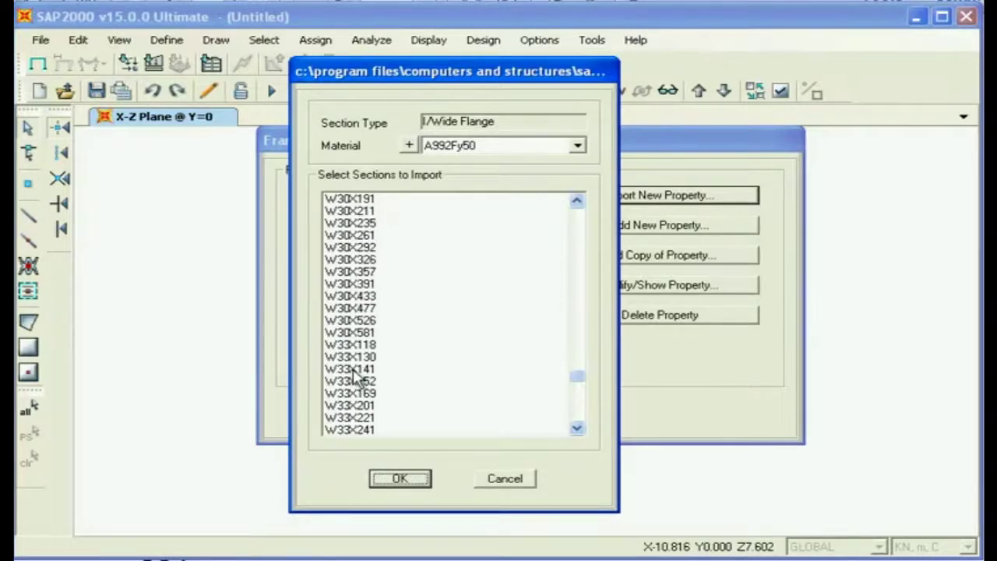
pyautogui.moveTo(577, 384); pyautogui.dragTo(576, 377)
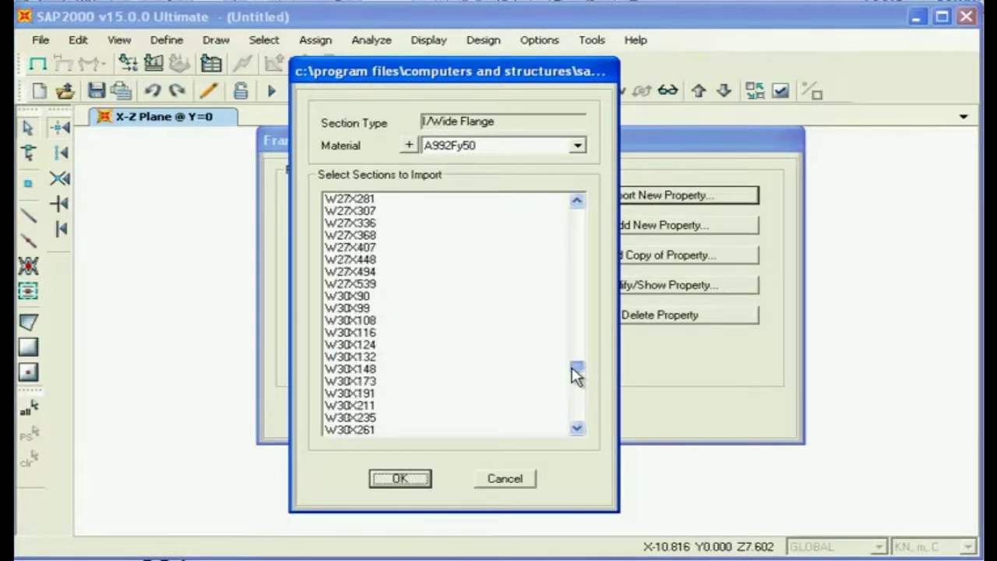
pyautogui.click(352, 309)
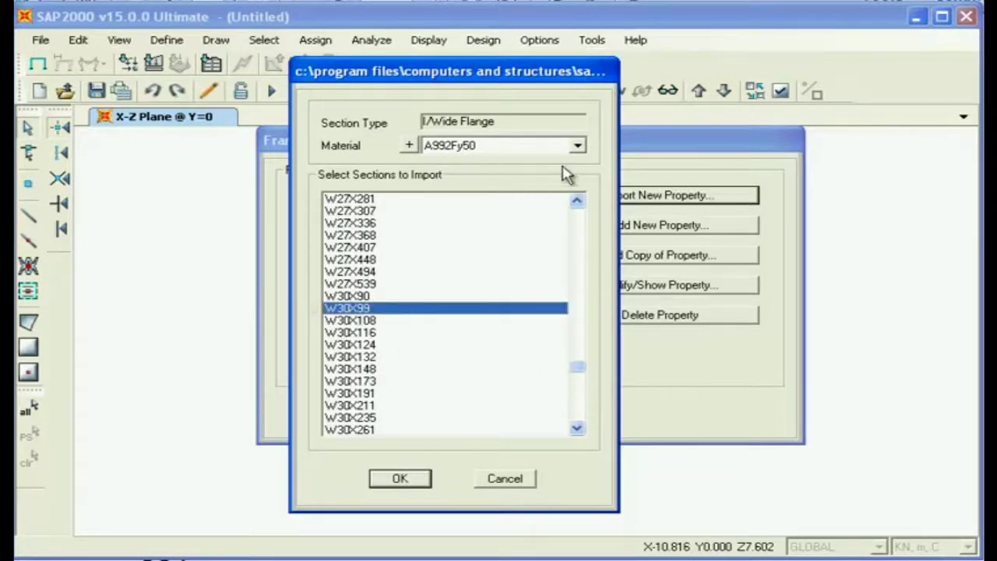
# Step: Set the material to Baja ST 37, import the W30X99 section, and accept the frame properties
pyautogui.click(577, 146)
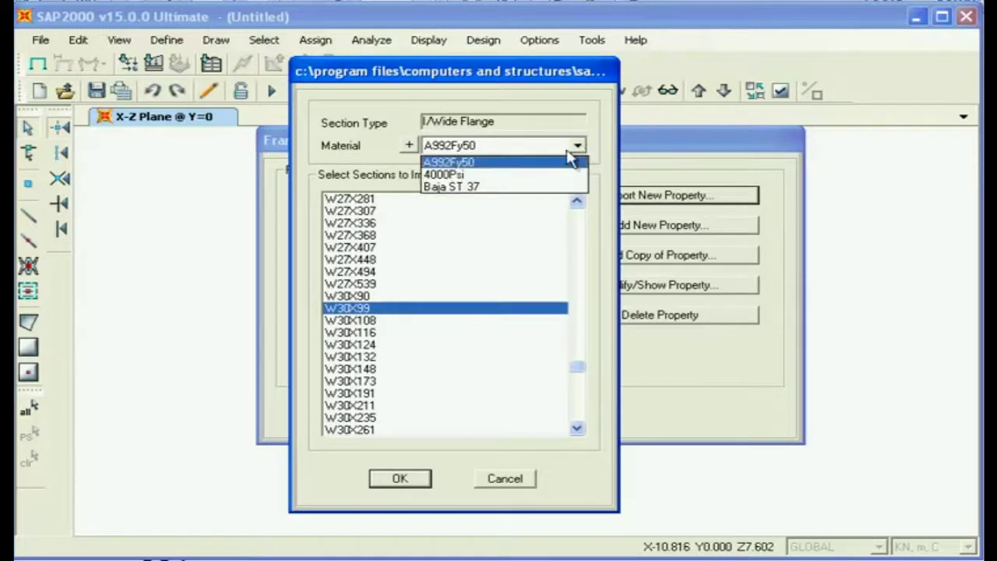
pyautogui.click(485, 186)
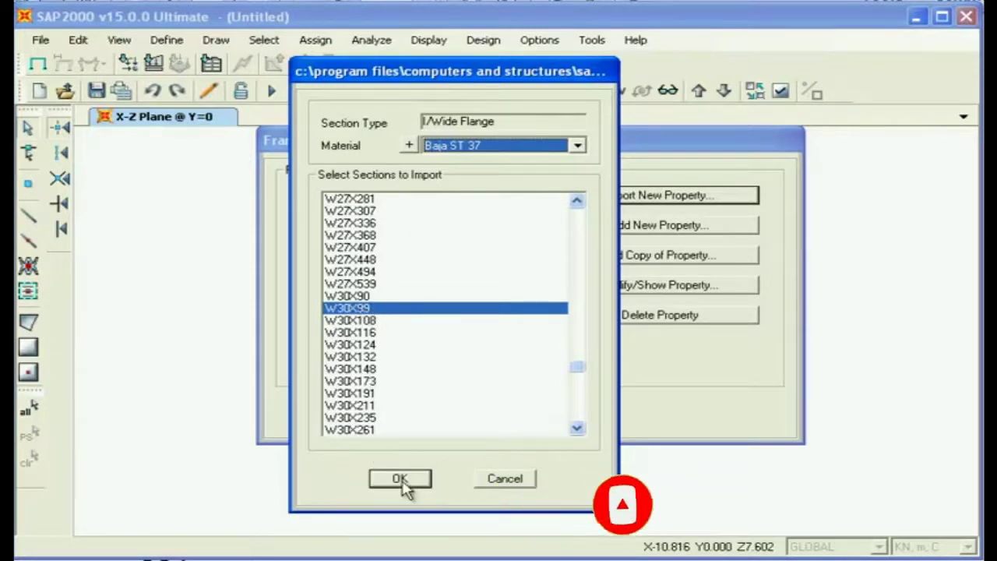
pyautogui.click(403, 480)
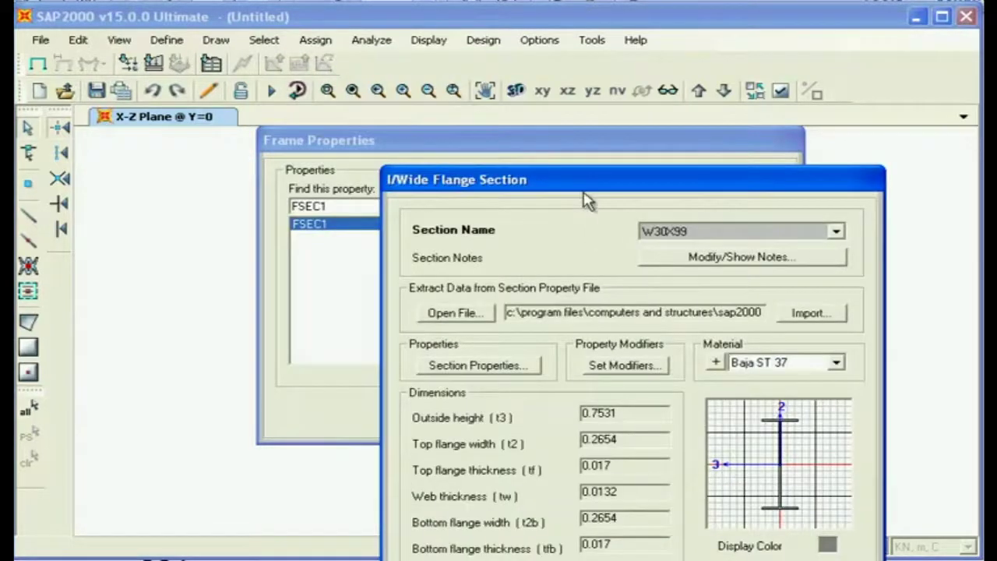
pyautogui.moveTo(544, 199); pyautogui.dragTo(451, 73)
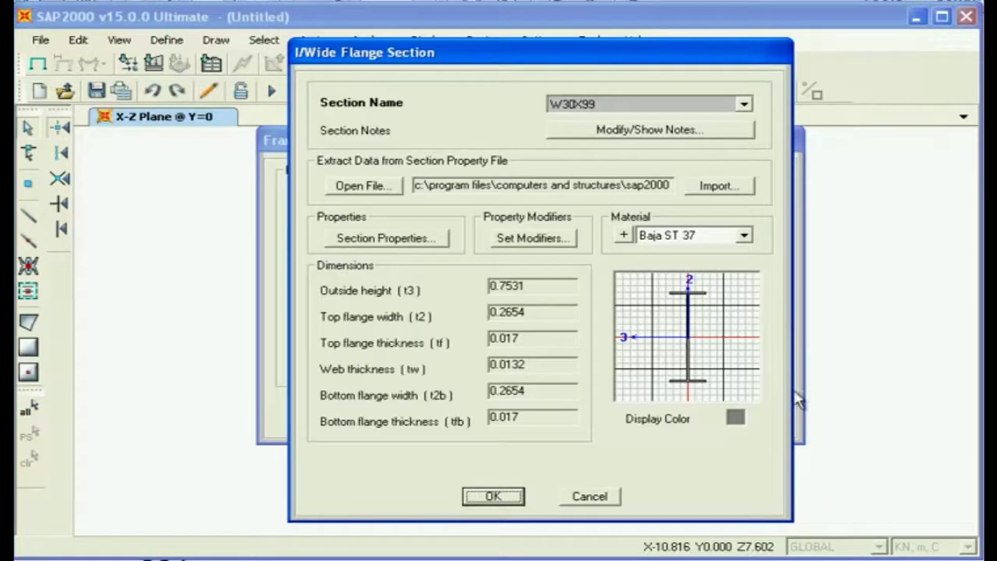
pyautogui.click(493, 496)
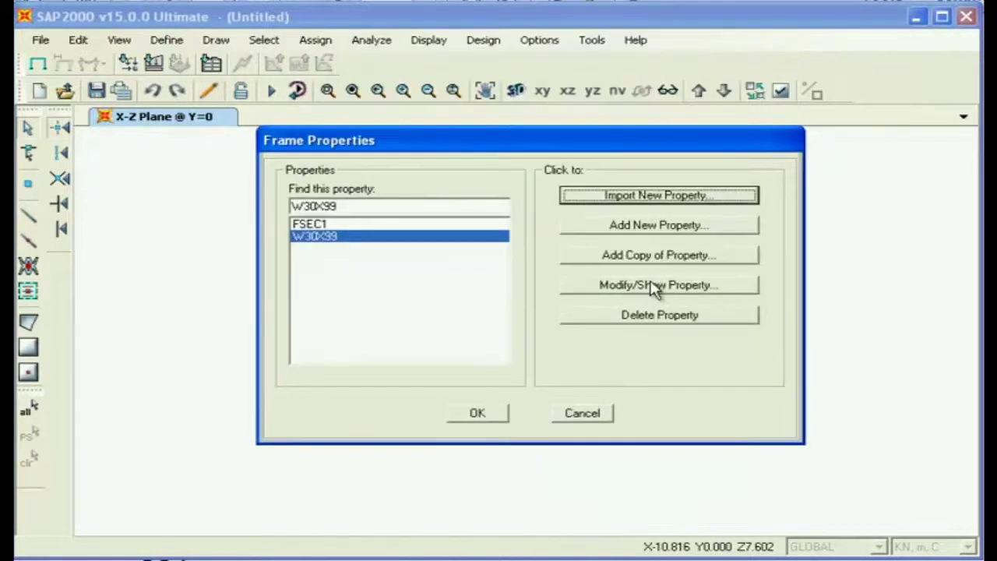
pyautogui.click(380, 243)
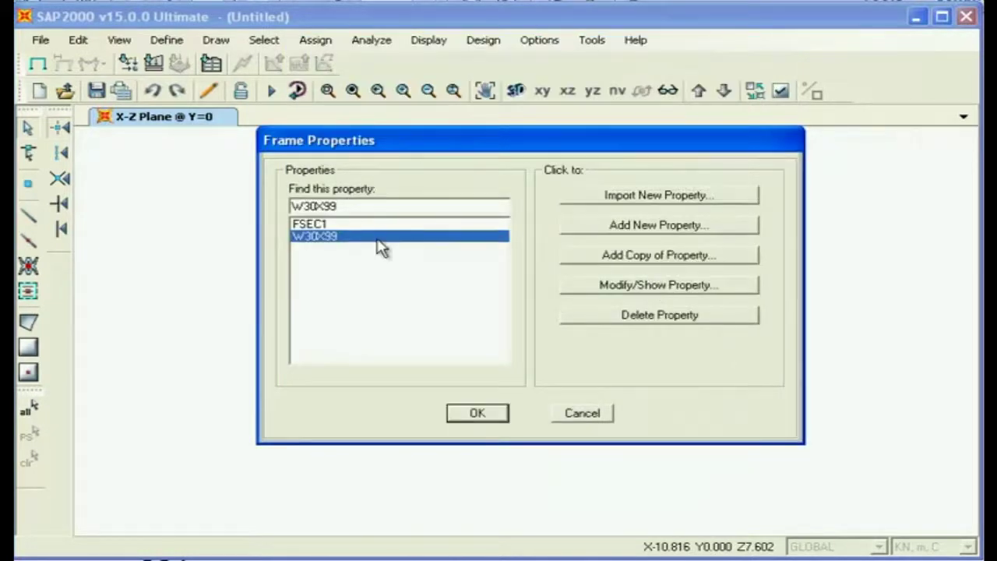
pyautogui.click(478, 414)
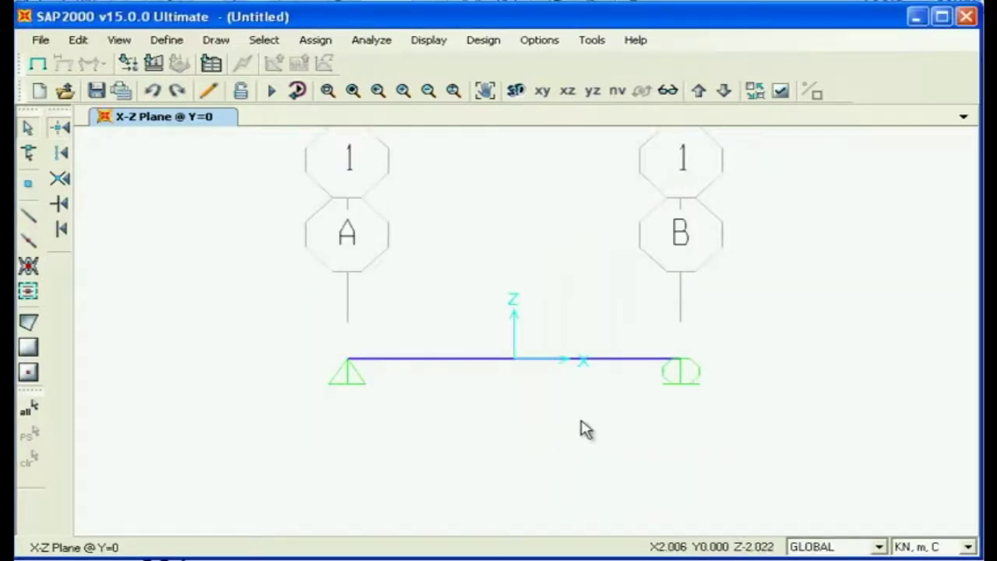
# Step: Select the simply supported beam and assign the W30X99 frame section to it
pyautogui.moveTo(594, 430); pyautogui.dragTo(459, 296)
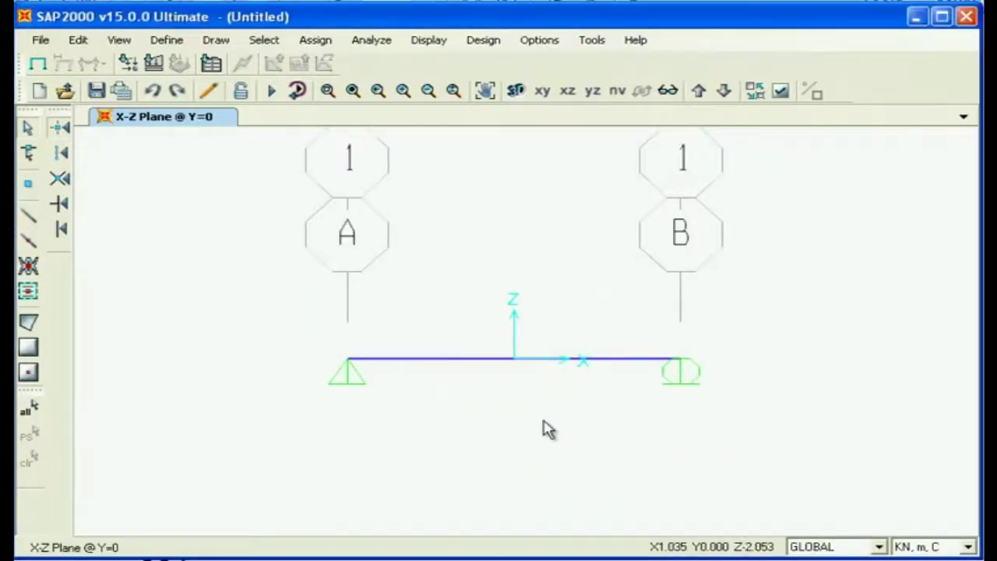
pyautogui.moveTo(576, 451); pyautogui.dragTo(466, 288)
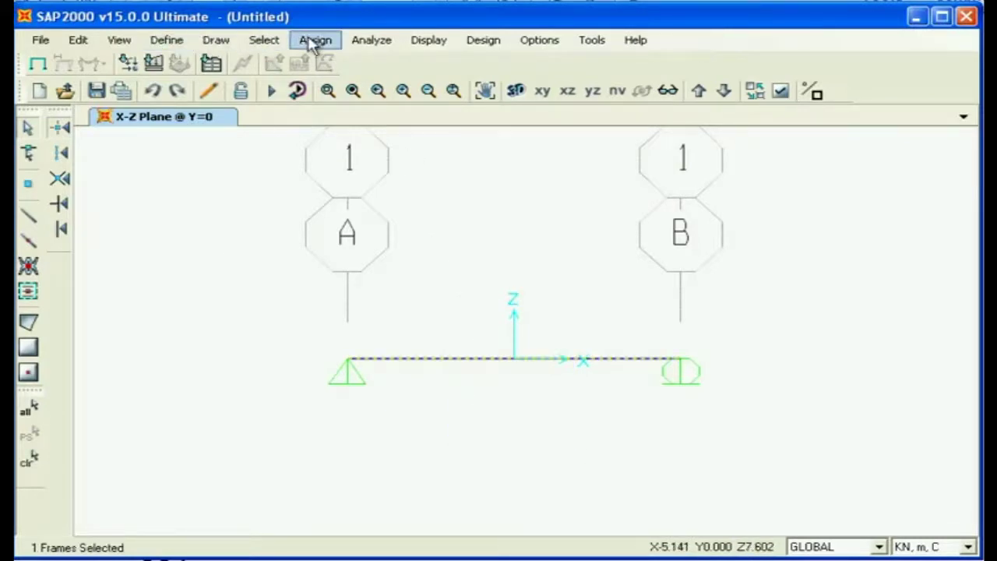
pyautogui.click(305, 49)
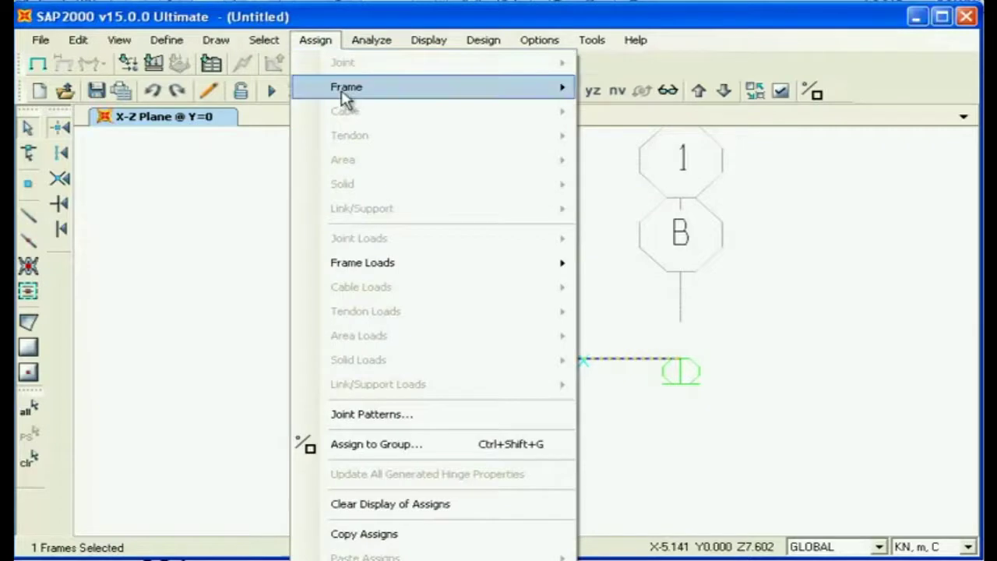
pyautogui.moveTo(344, 90)
pyautogui.click(679, 88)
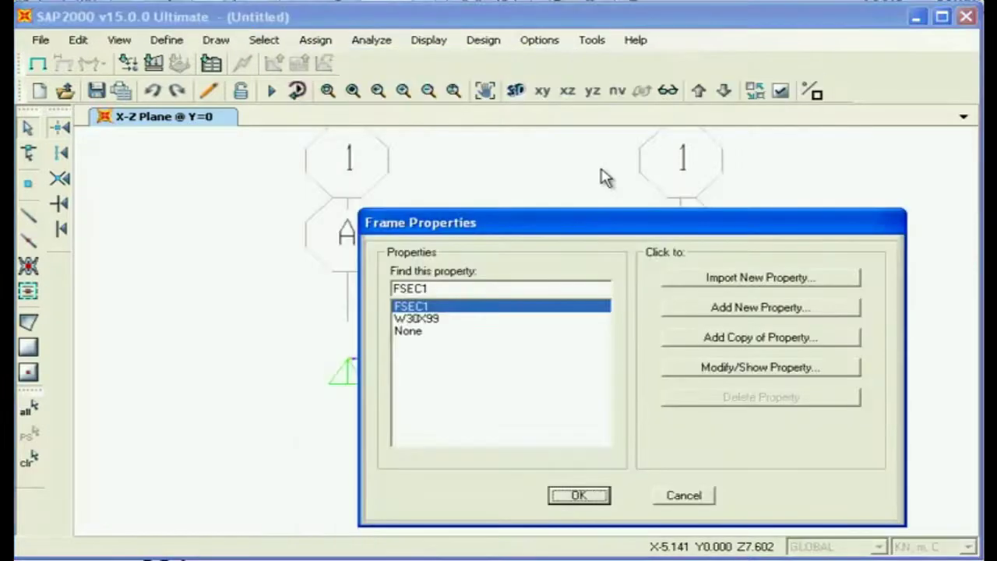
pyautogui.moveTo(598, 228); pyautogui.dragTo(466, 126)
pyautogui.click(282, 219)
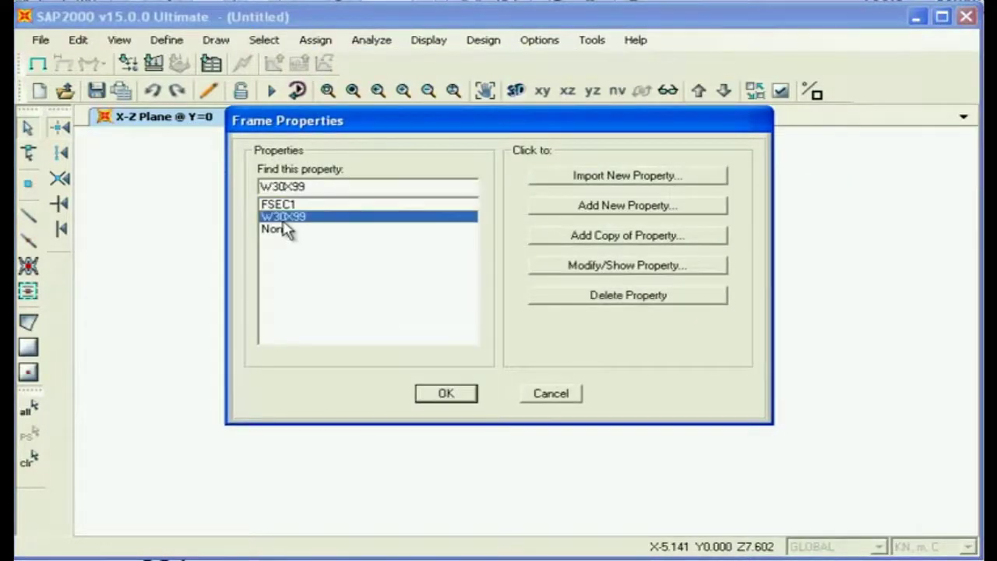
pyautogui.click(440, 395)
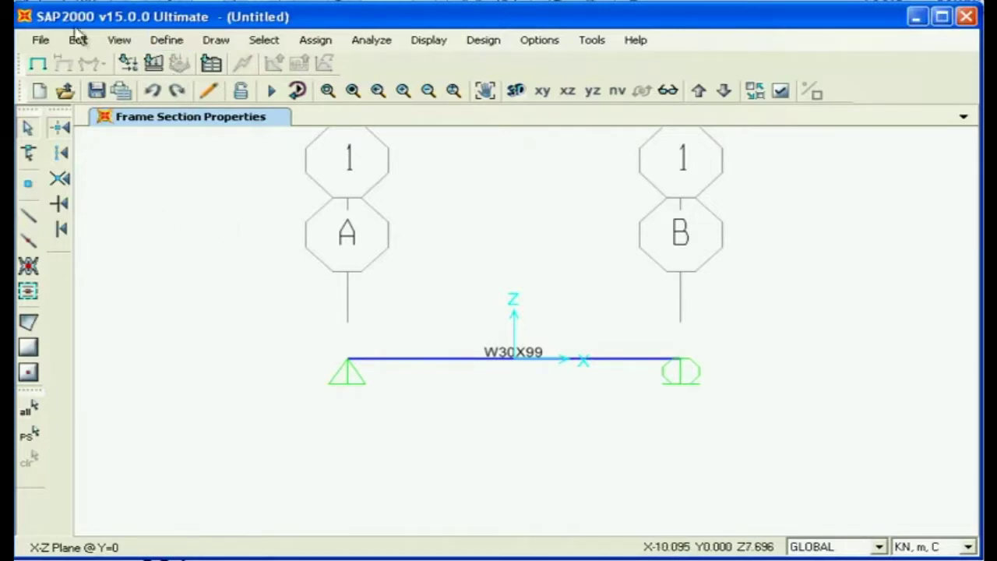
# Step: Add a load pattern named beban uji with type LIVE and self weight multiplier 0, and accept the load patterns
pyautogui.click(166, 41)
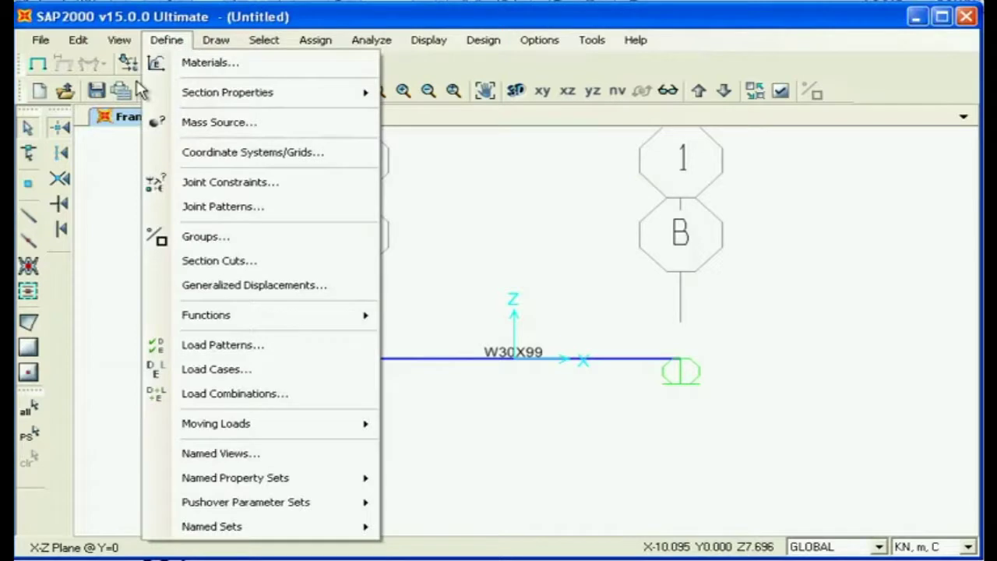
pyautogui.click(200, 345)
pyautogui.moveTo(352, 299); pyautogui.dragTo(192, 171)
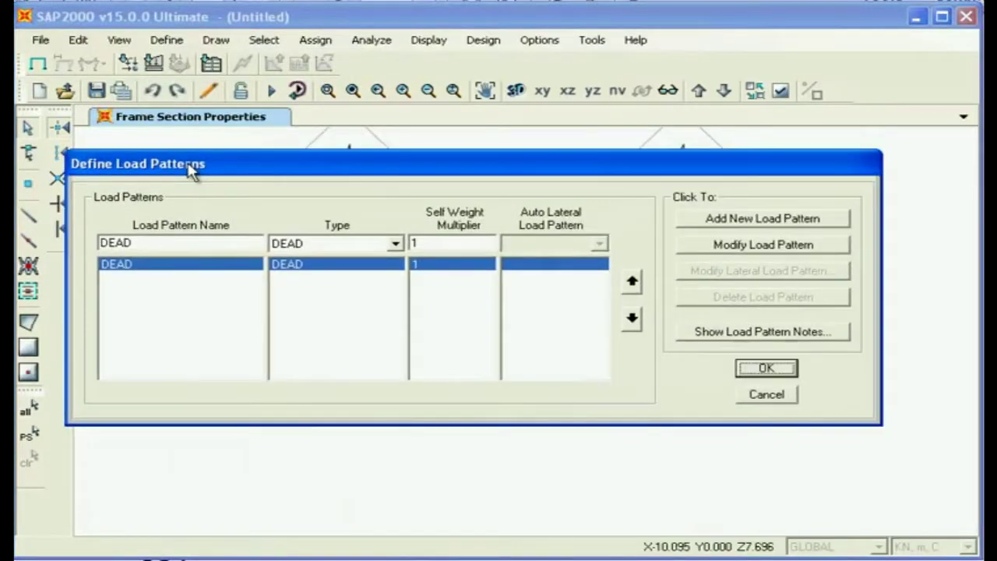
pyautogui.doubleClick(211, 243)
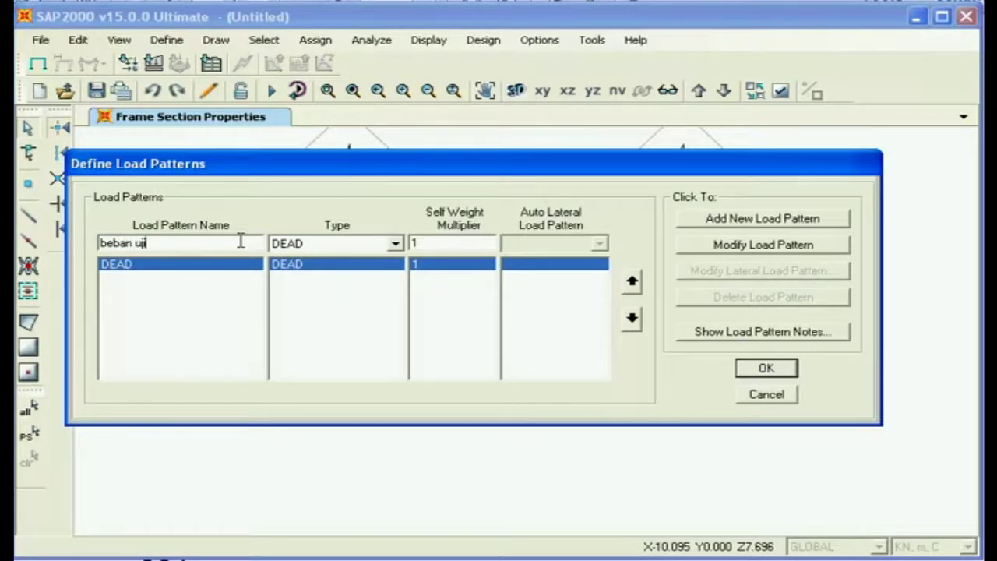
pyautogui.click(395, 244)
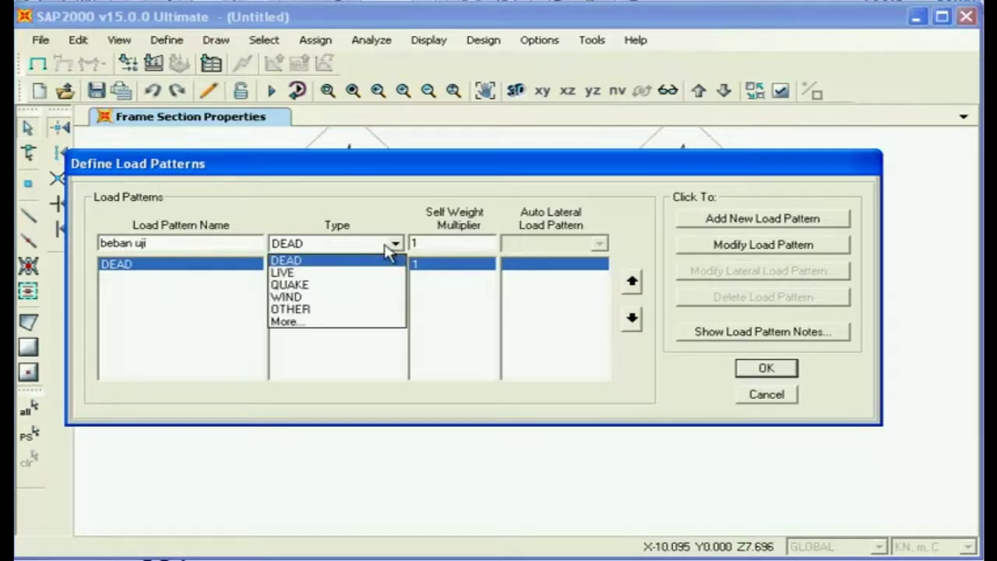
pyautogui.click(284, 273)
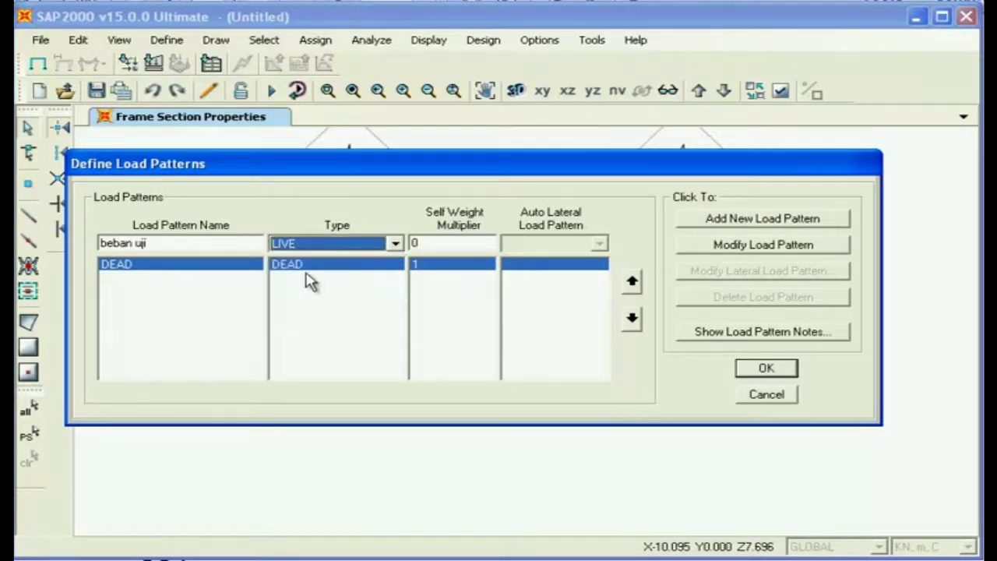
pyautogui.doubleClick(419, 244)
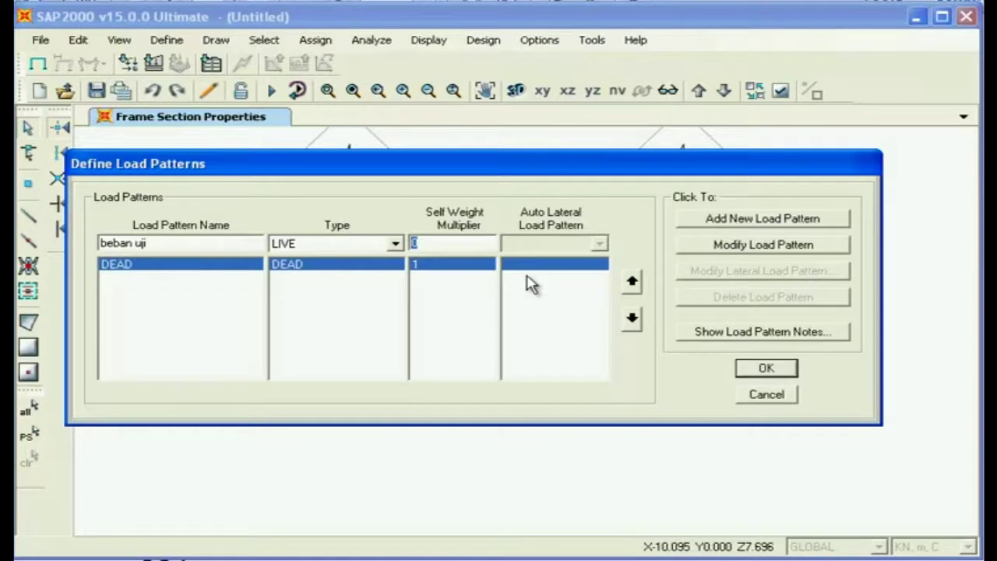
pyautogui.click(763, 221)
pyautogui.click(765, 369)
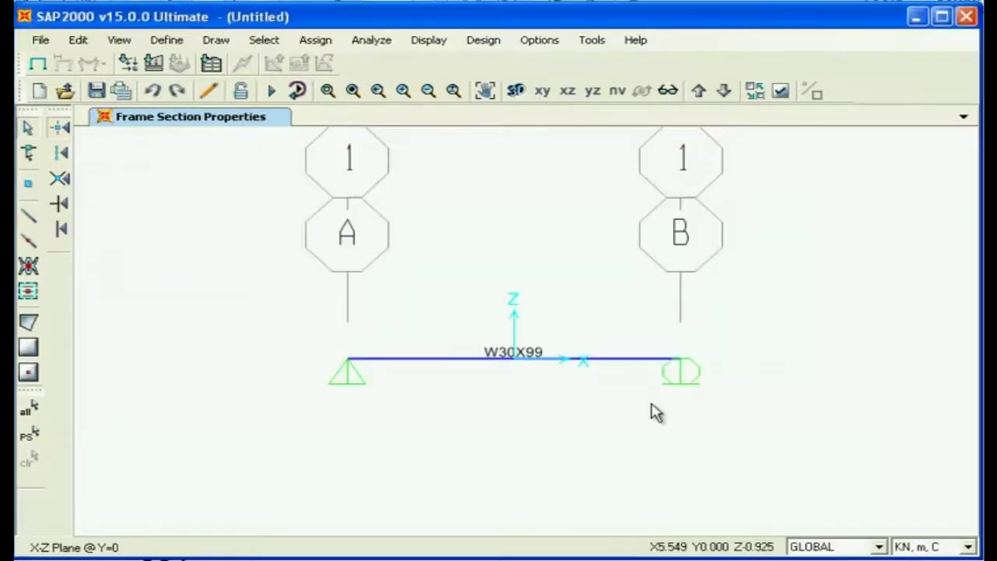
# Step: Open the load combination definitions and look up section 6.2.2 Kombinasi pembebanan in the PDF steel code
pyautogui.click(163, 39)
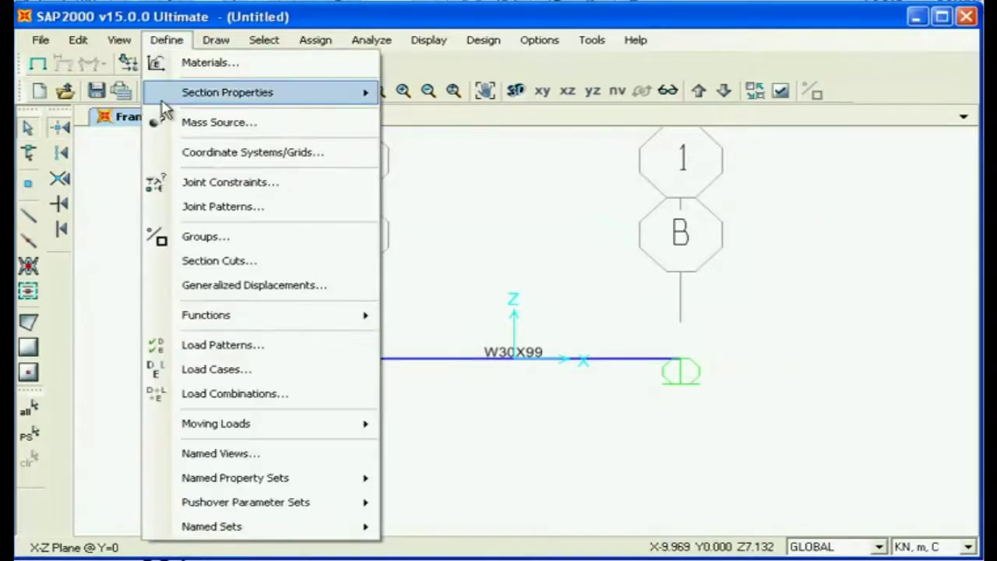
pyautogui.click(229, 395)
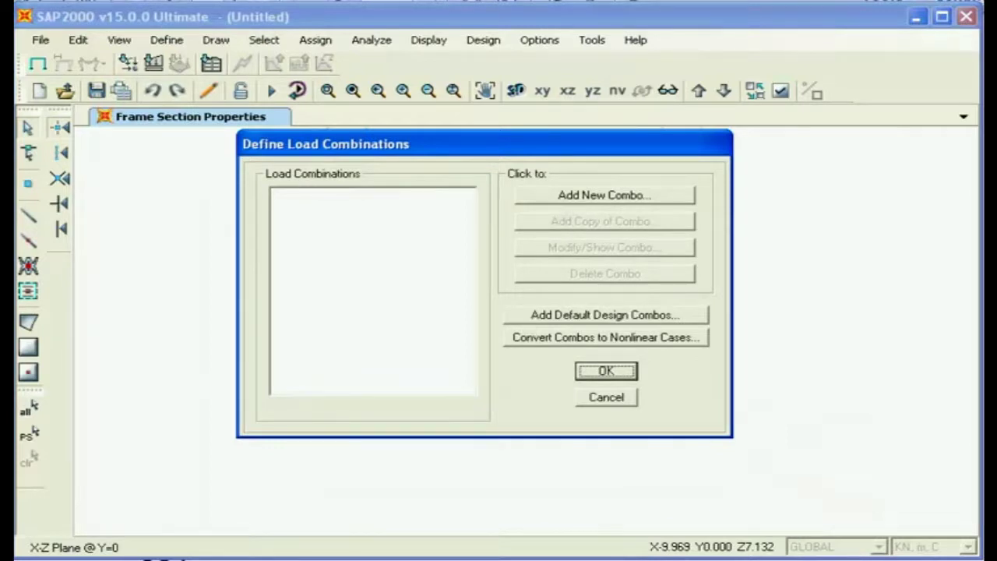
pyautogui.click(606, 314)
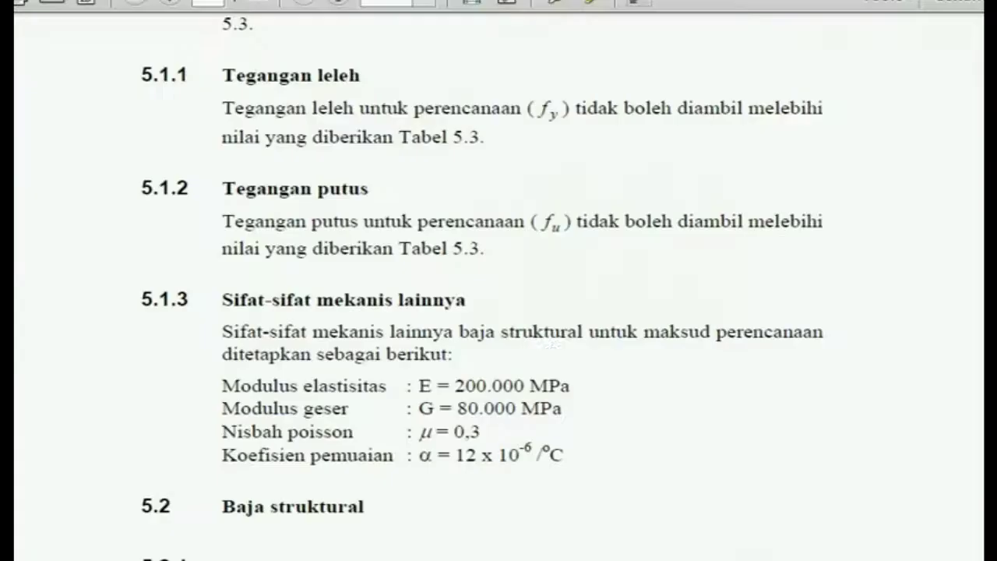
pyautogui.scroll(-10, 554, 267)
pyautogui.scroll(-15, 551, 314)
pyautogui.scroll(20, 538, 320)
pyautogui.scroll(-4, 530, 327)
pyautogui.scroll(-8, 524, 311)
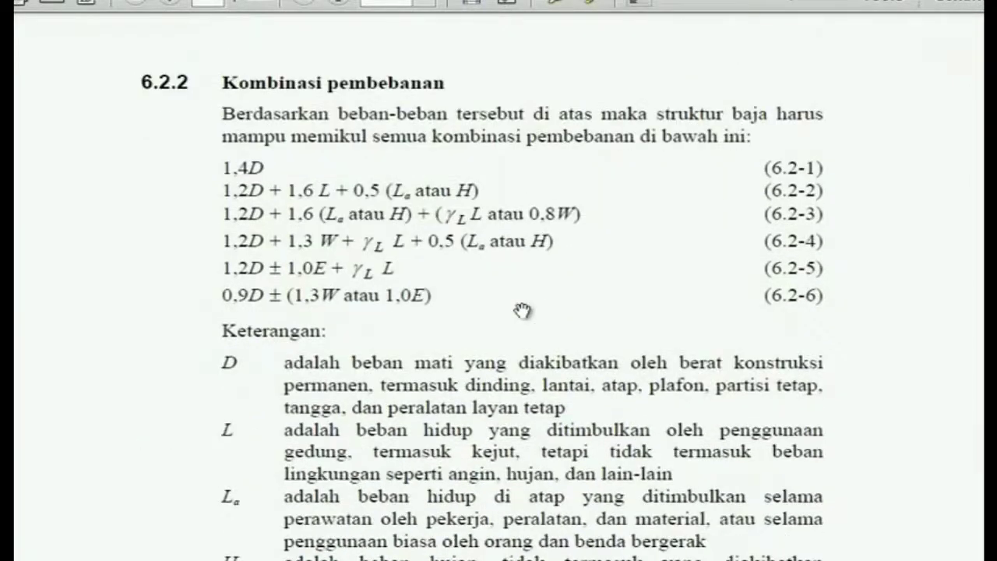